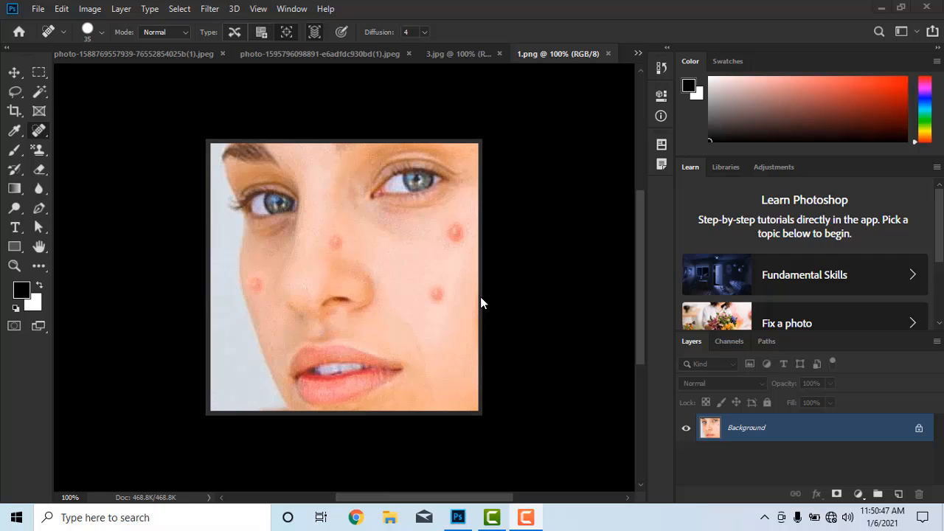
- Remove the four red blemishes on the woman's face in 1.png with the Spot Healing Brush Tool
scroll(413, 336, up, 2)
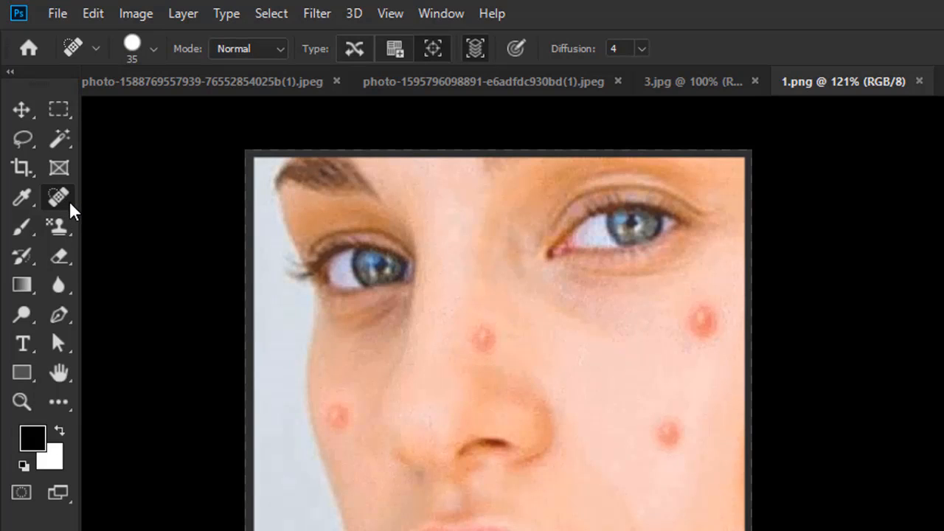
right_click(70, 205)
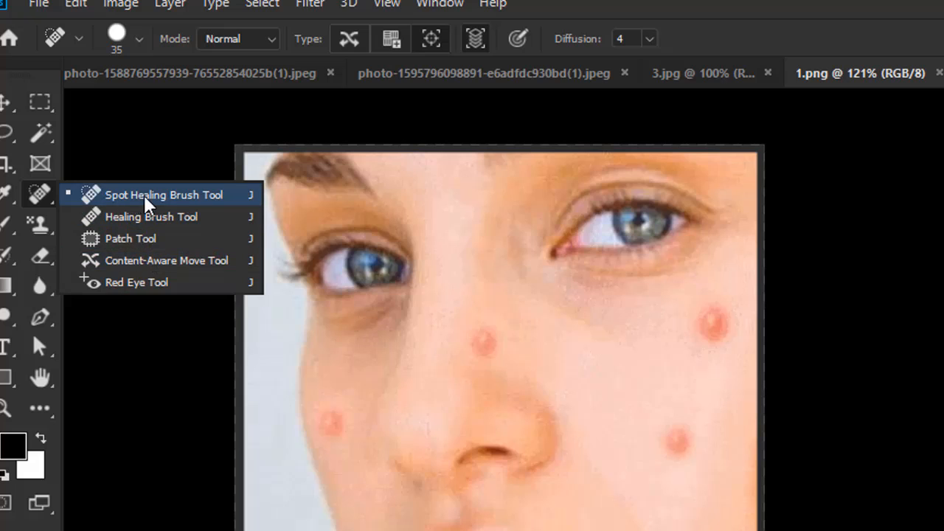
click(161, 204)
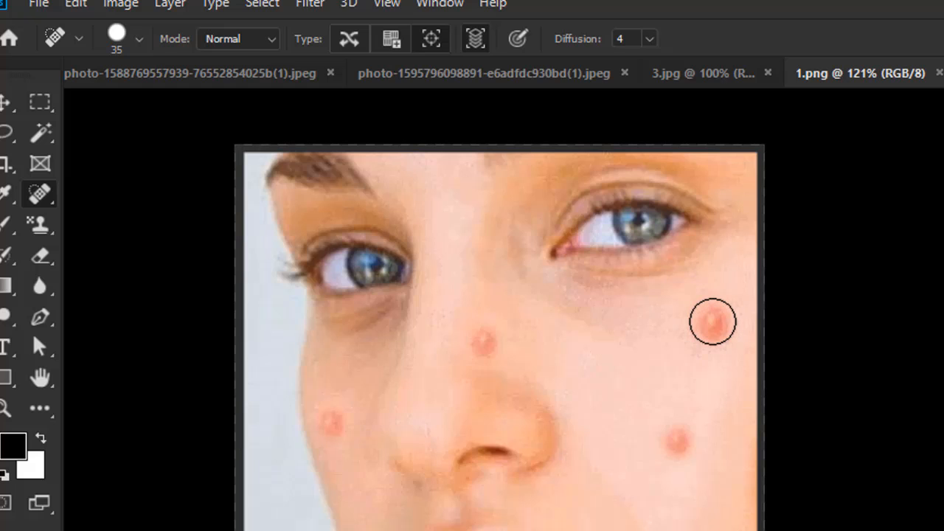
click(713, 322)
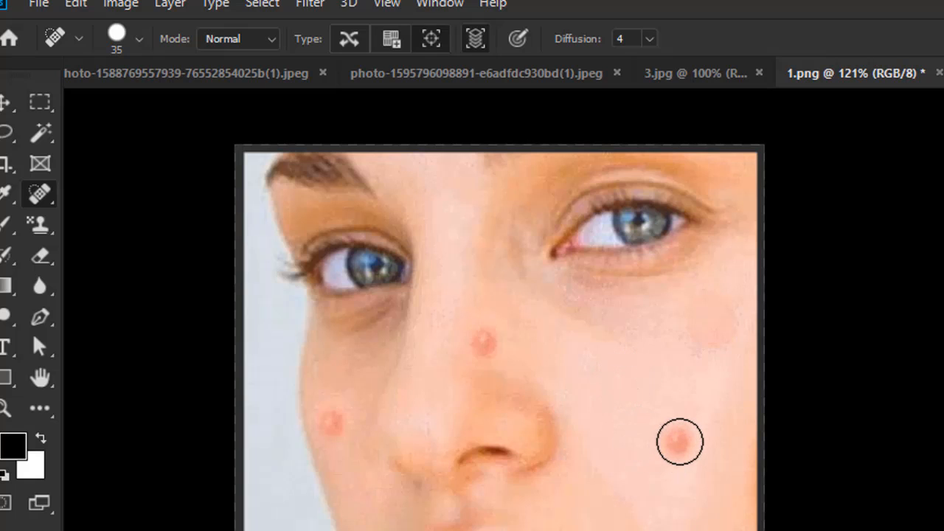
click(679, 443)
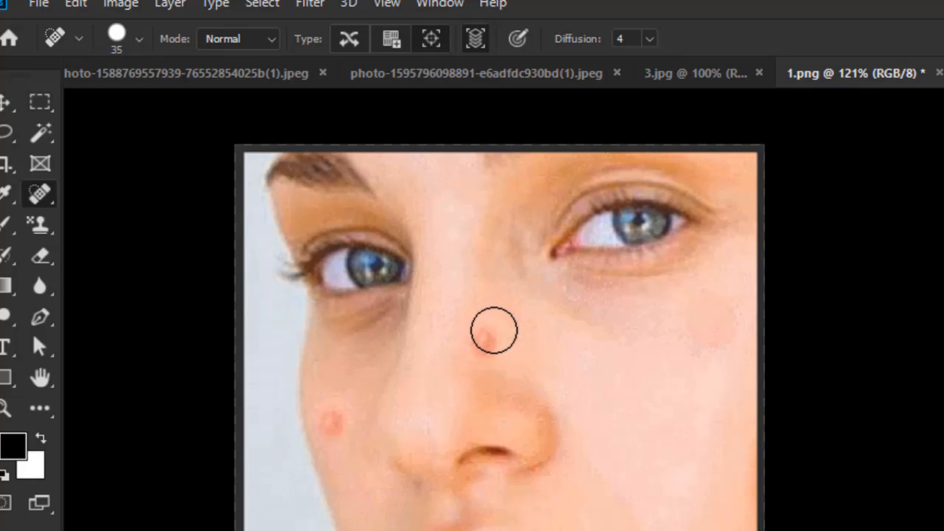
click(498, 335)
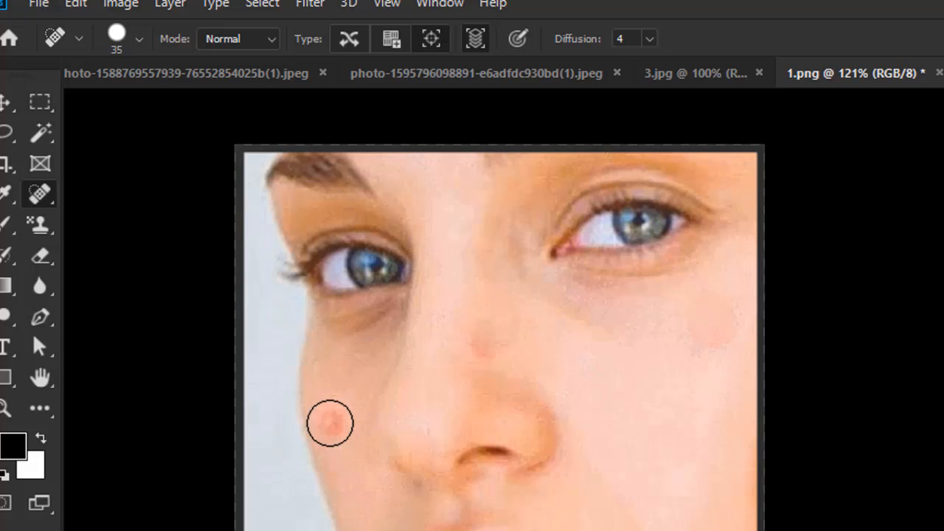
click(330, 422)
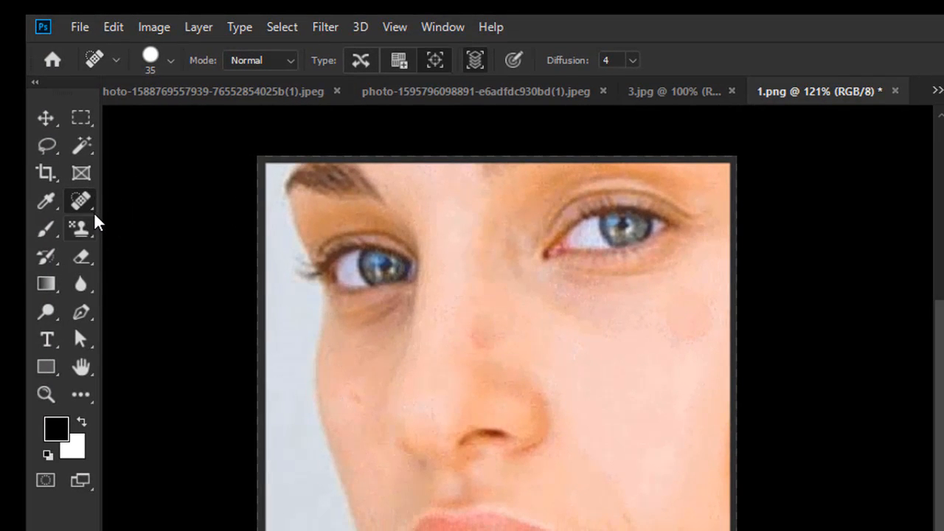
- Review the brush size options and switch to the Healing Brush Tool
click(170, 60)
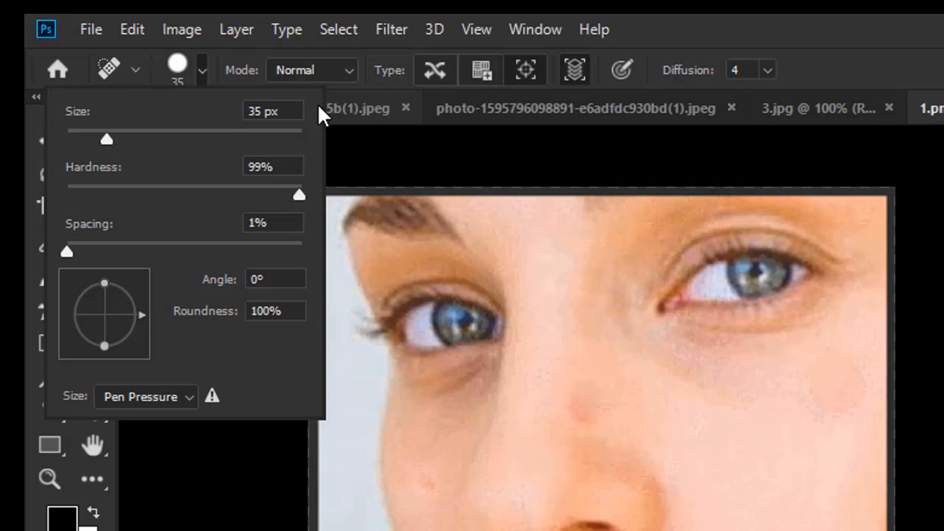
click(201, 71)
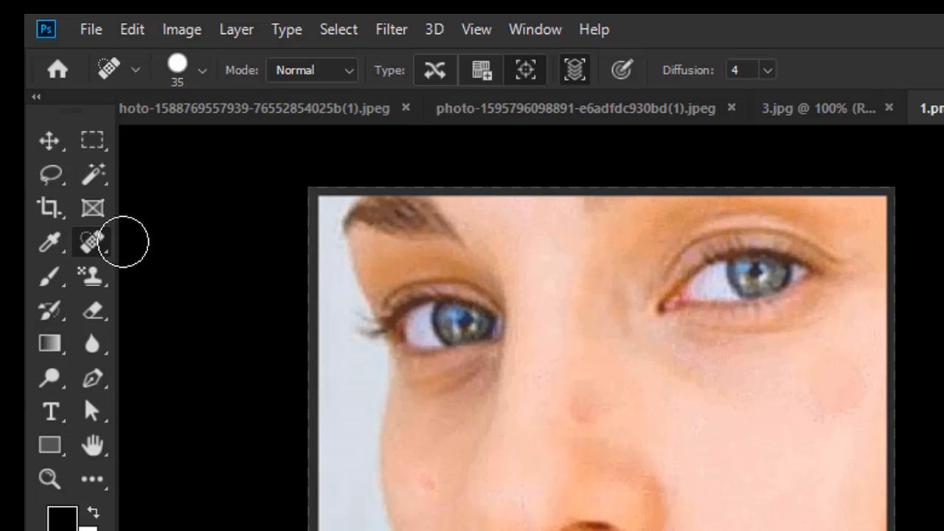
right_click(102, 247)
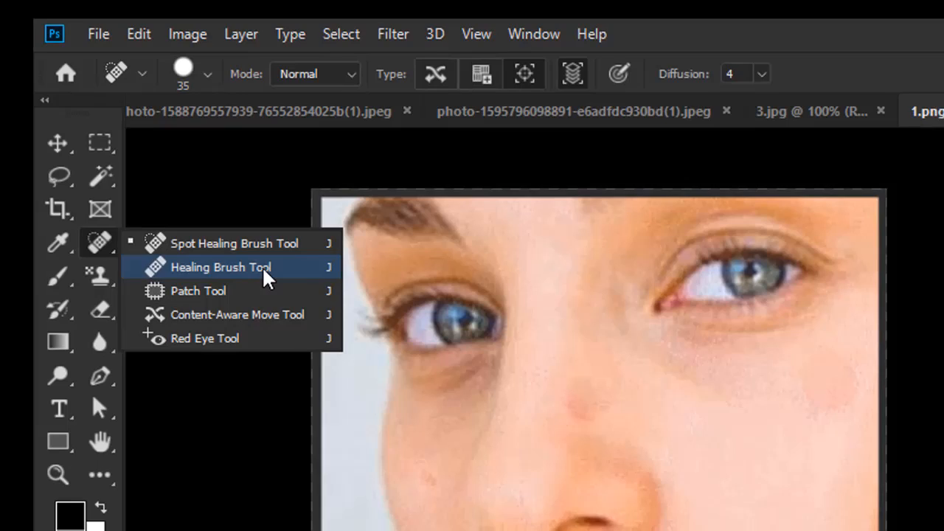
click(237, 269)
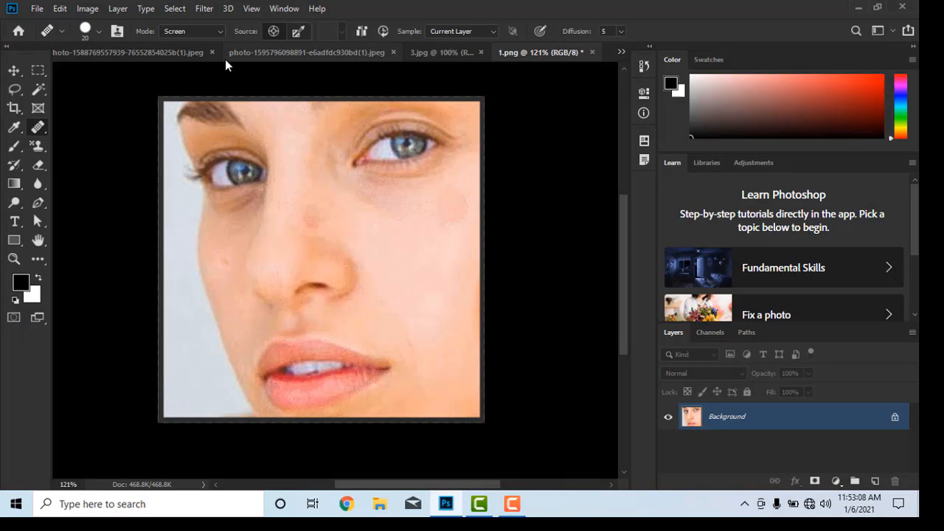
- Switch to the 3.jpg document and try healing a cheek blemish with the Healing Brush without a source point
click(622, 53)
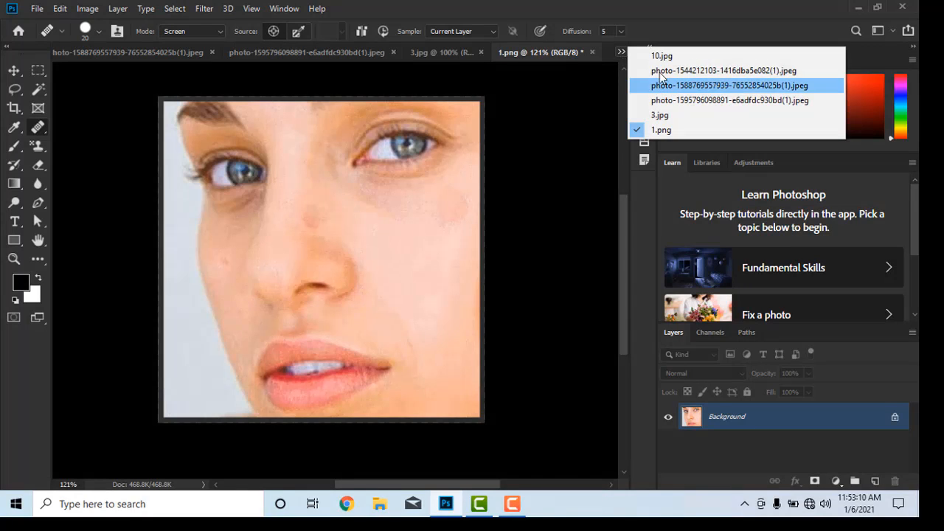
click(659, 116)
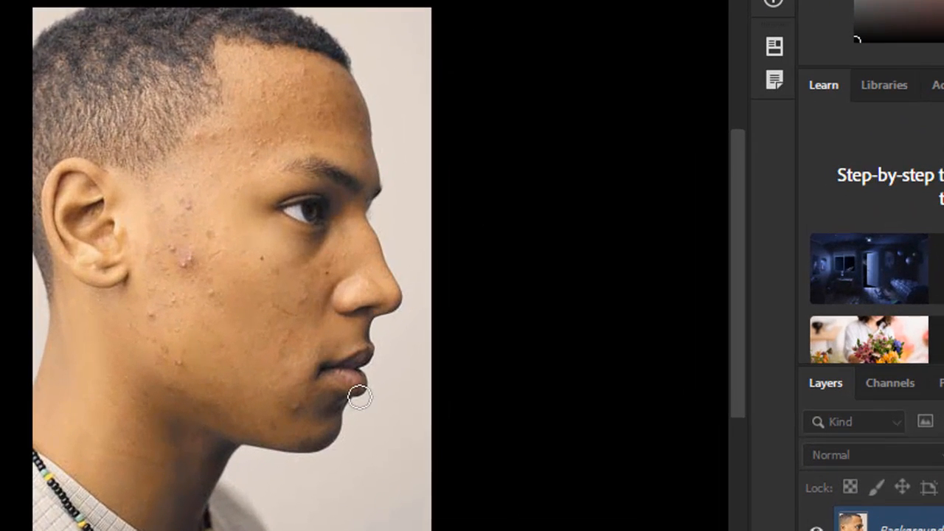
scroll(373, 374, up, 2)
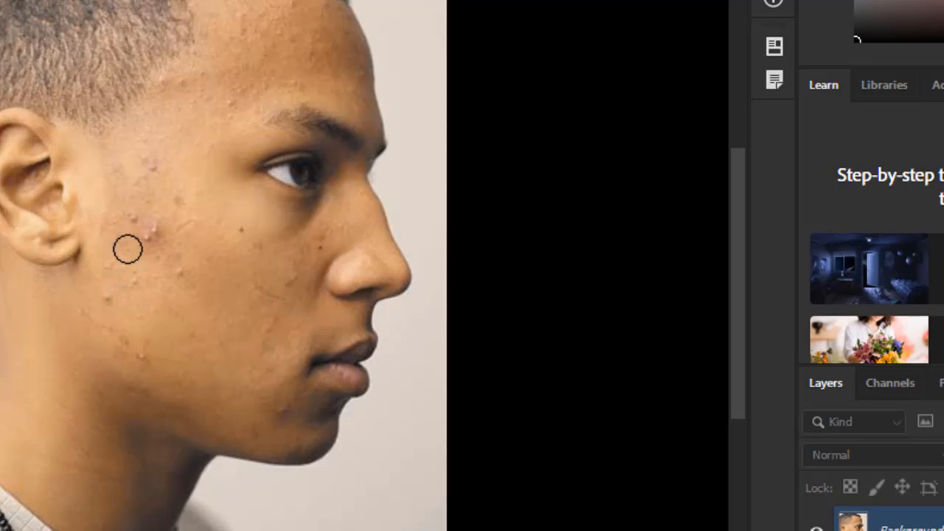
click(178, 279)
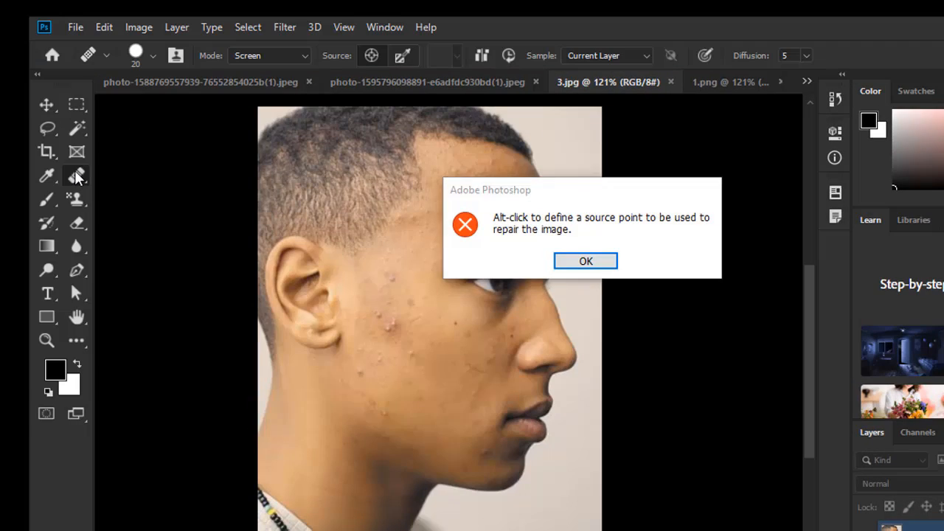
key(Return)
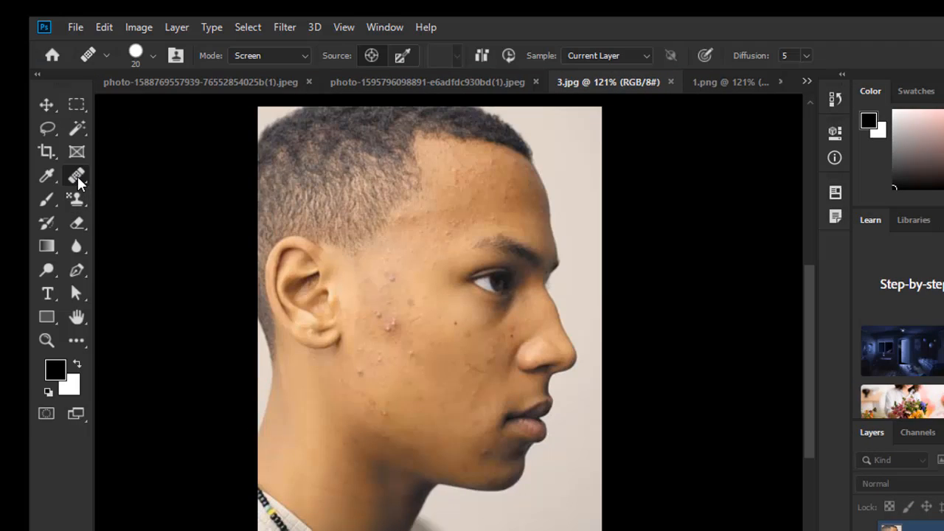
- Reselect the Healing Brush Tool and try again to heal a cheek blemish
right_click(77, 177)
click(154, 198)
click(408, 352)
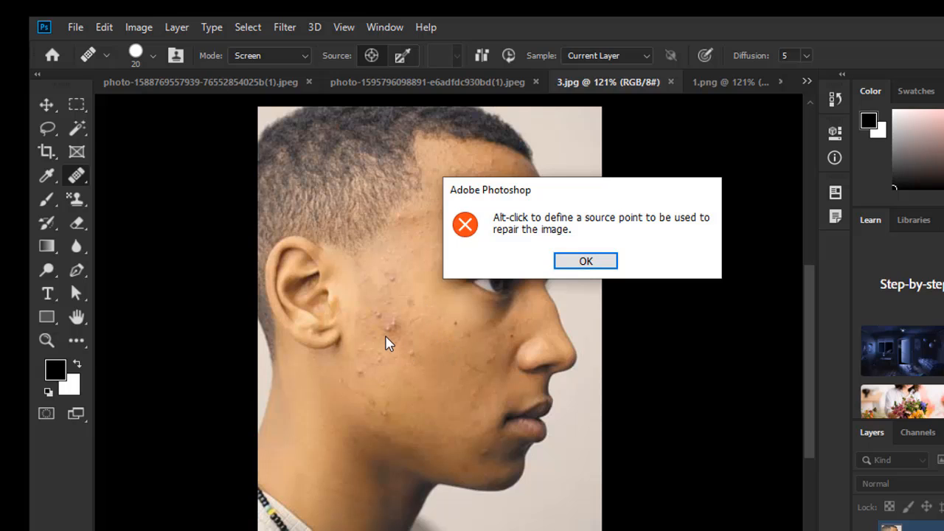
click(587, 264)
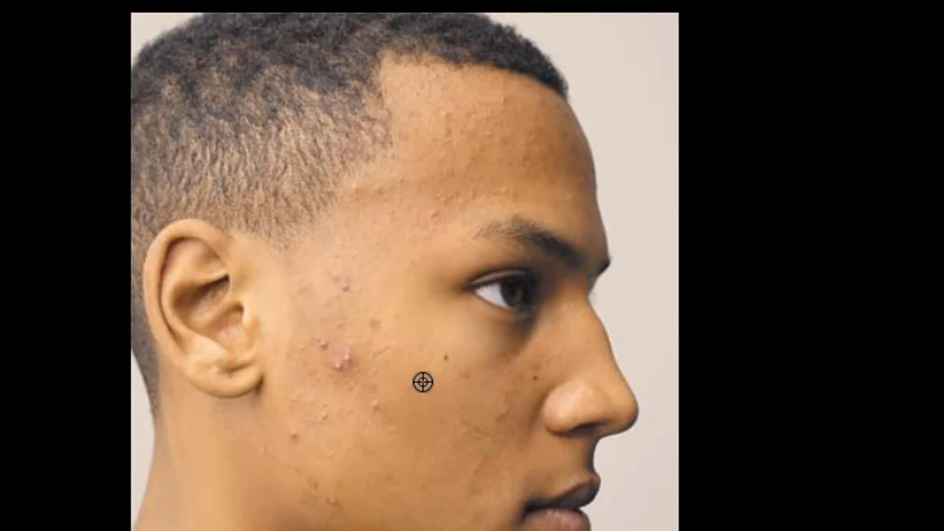
- Sample clear cheek skin as the source and heal the cheek blemishes with a 43 px Healing Brush
alt+click(420, 327)
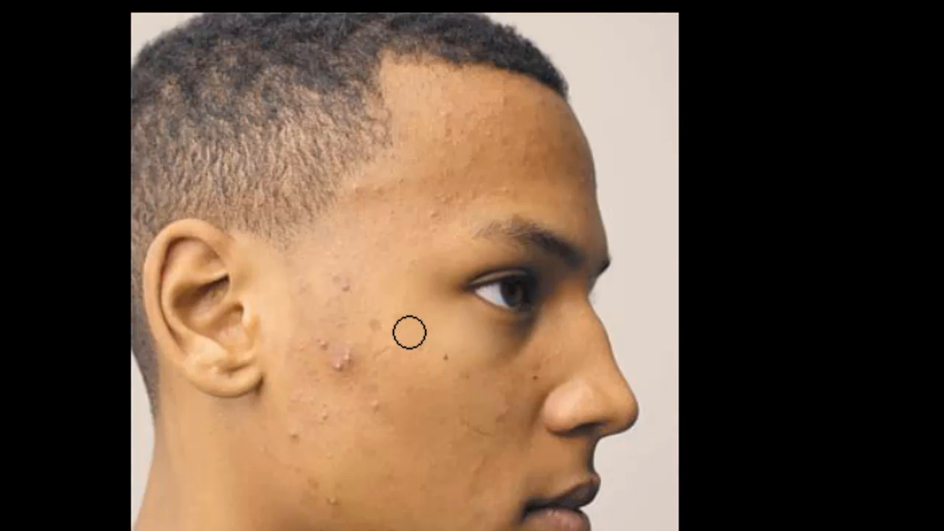
alt+click(343, 366)
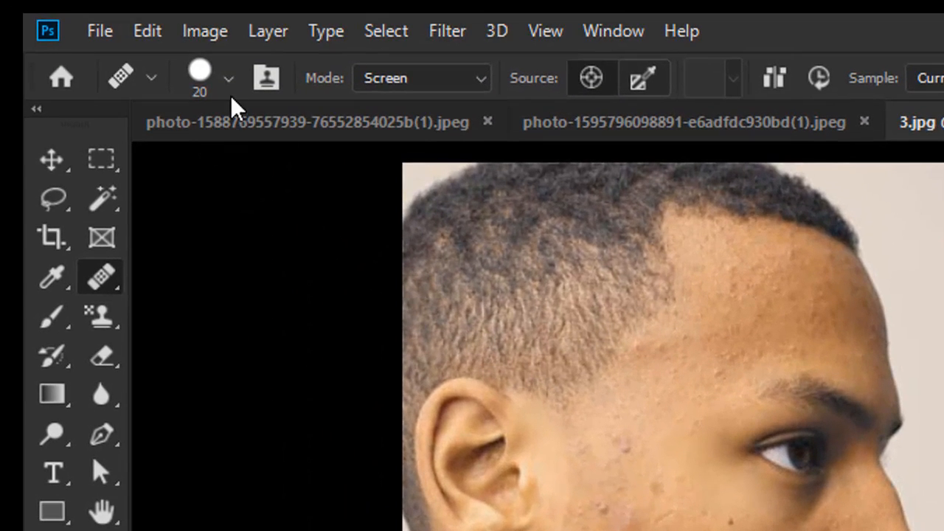
click(229, 81)
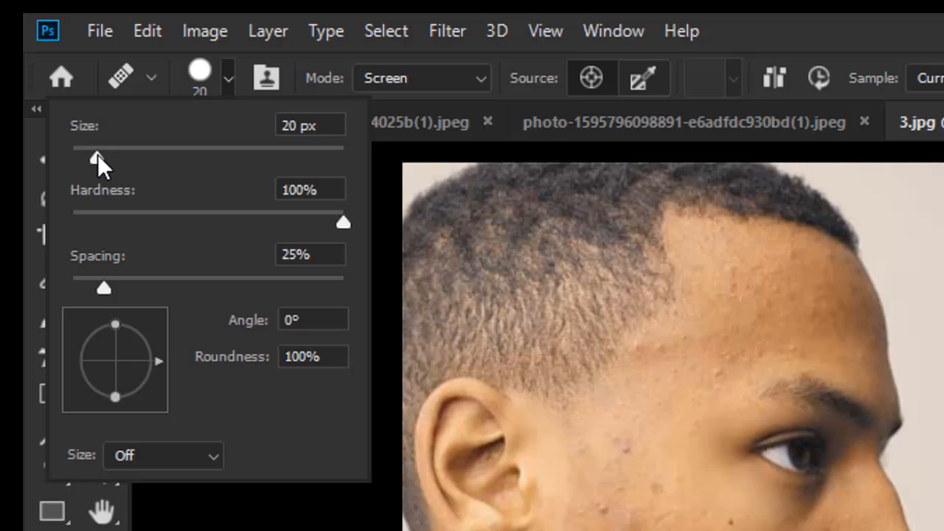
drag(97, 155, 134, 155)
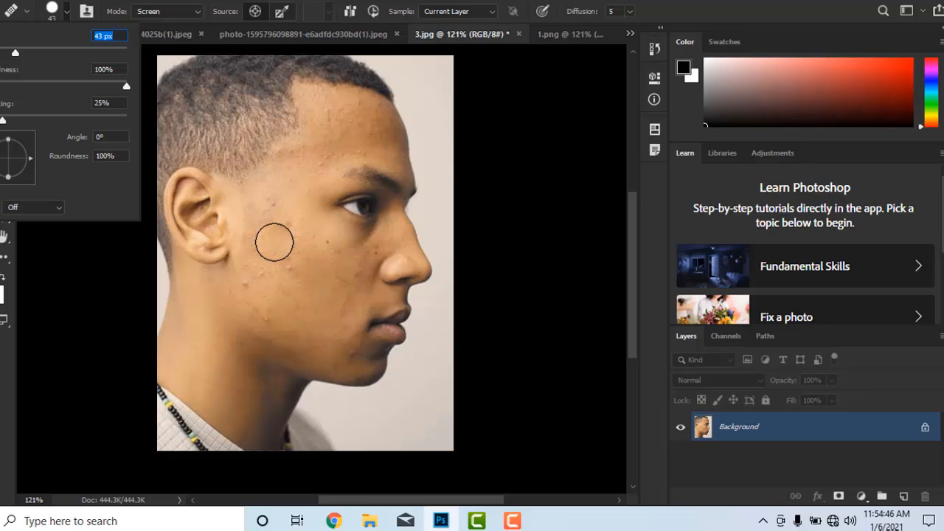
click(275, 243)
click(291, 277)
click(289, 234)
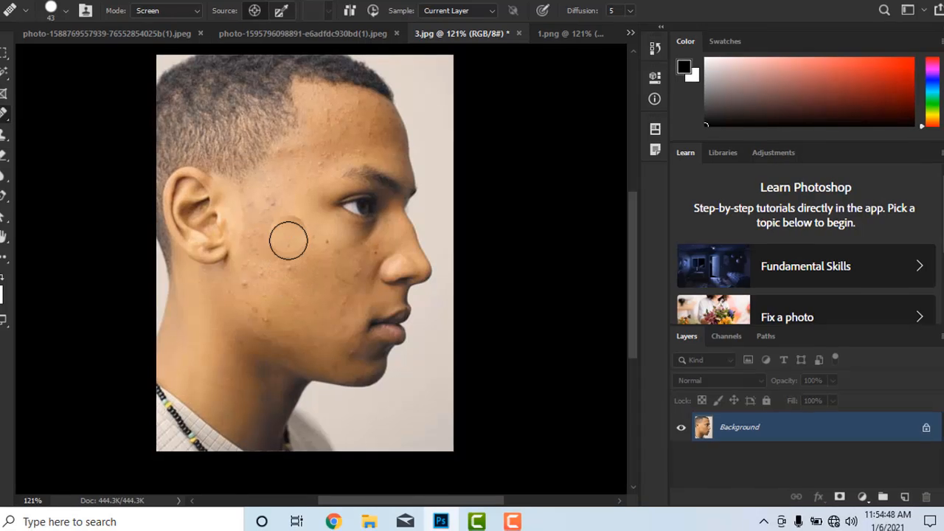
click(270, 207)
click(301, 270)
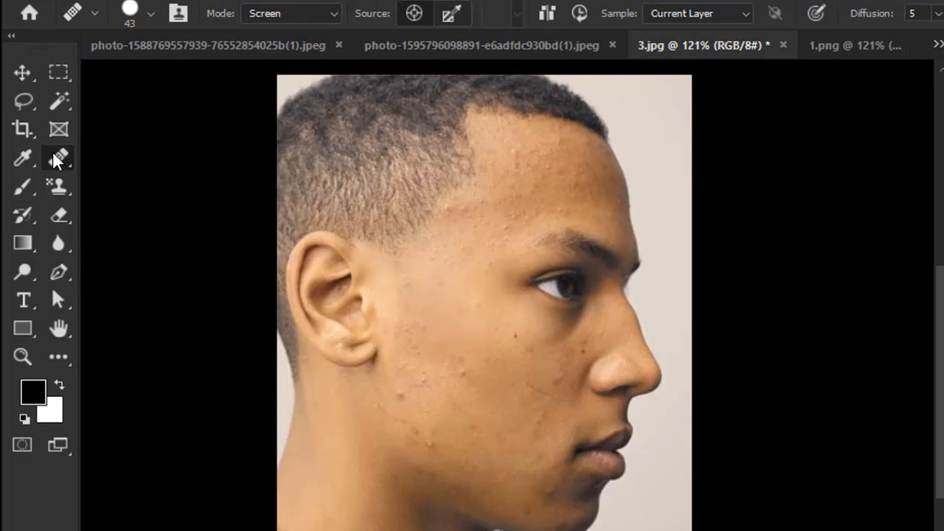
- Return to the Healing Brush Tool and heal blemishes on the jaw and lower cheek
right_click(58, 157)
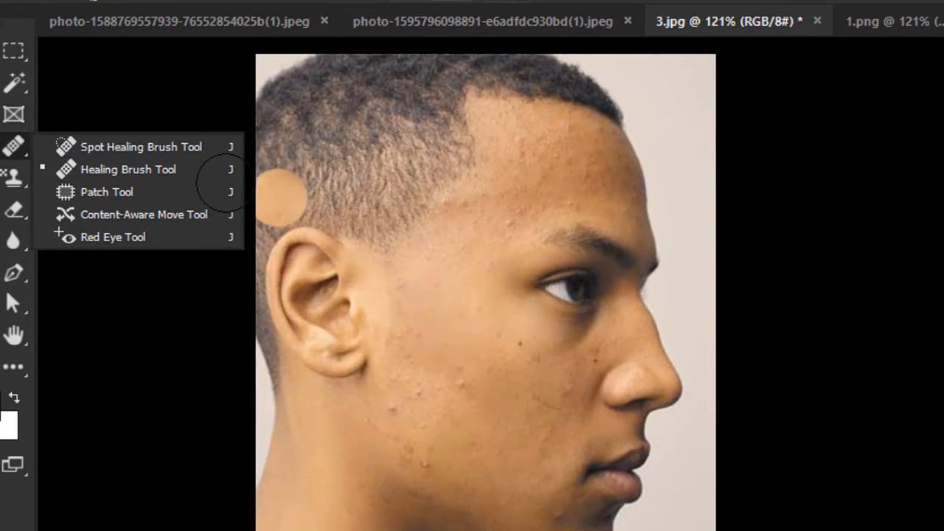
click(189, 150)
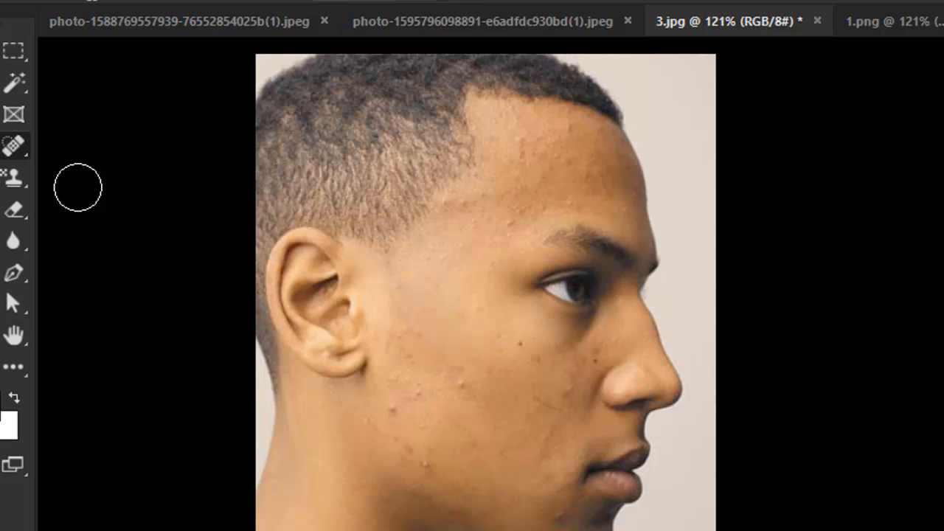
right_click(22, 151)
click(121, 171)
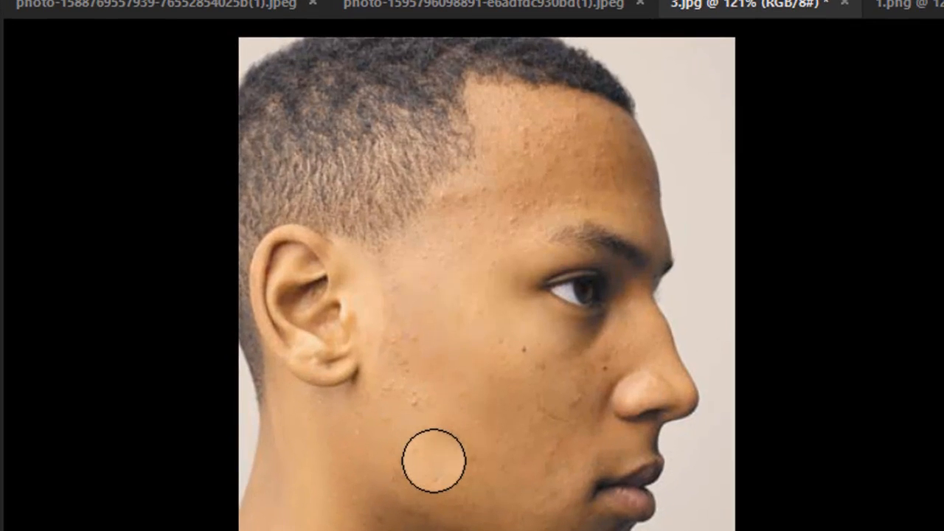
click(430, 471)
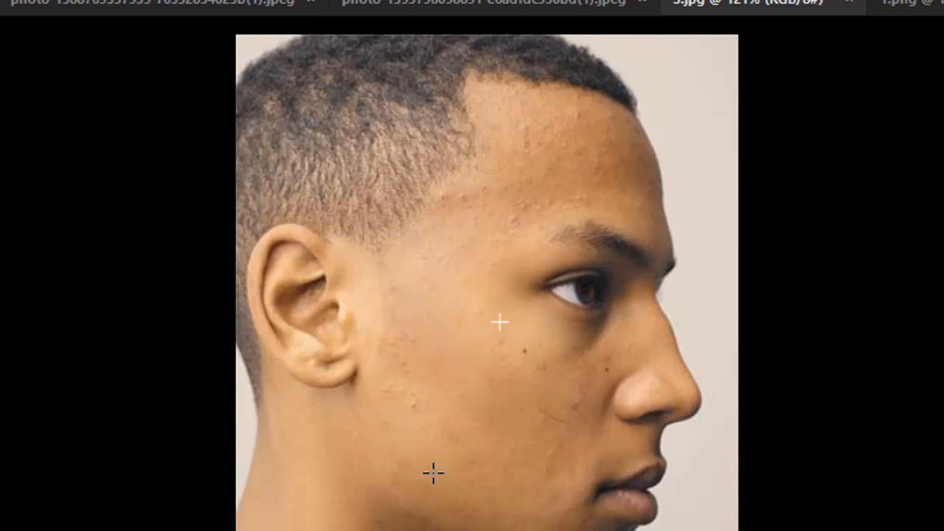
click(474, 379)
right_click(2, 133)
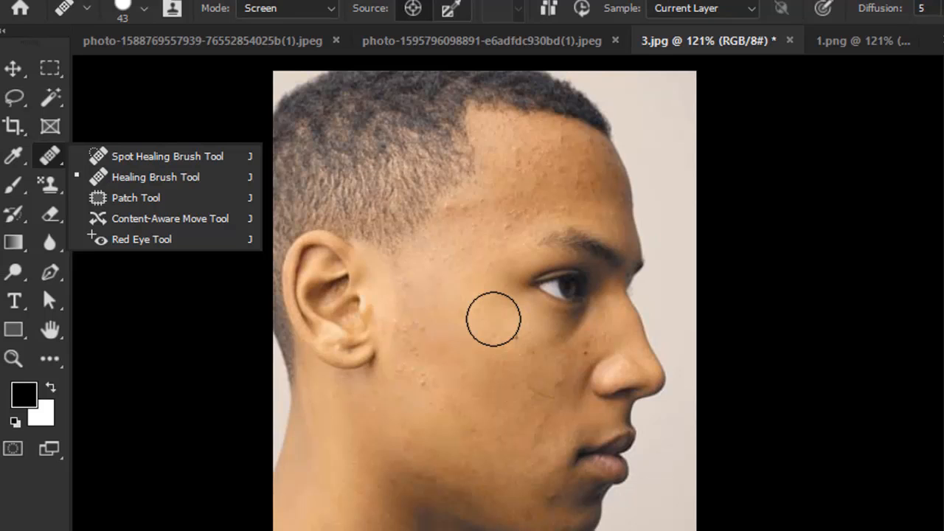
click(437, 388)
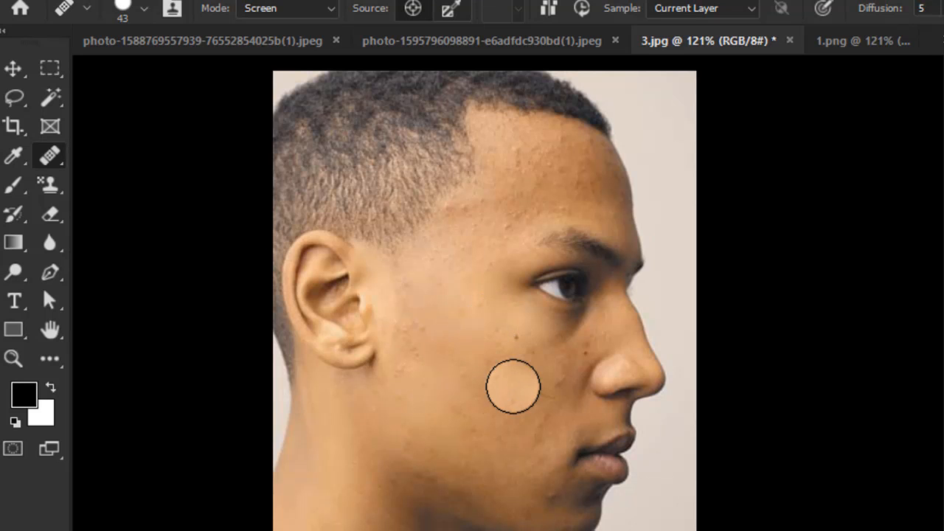
- Switch to the Patch Tool and patch the forehead blemishes by outlining them and dragging the selection onto clear cheek skin
right_click(50, 155)
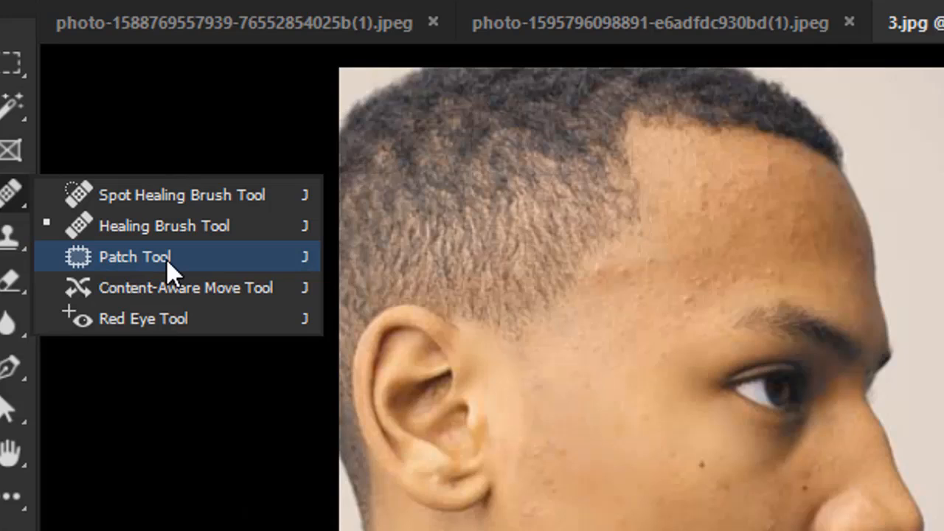
click(166, 259)
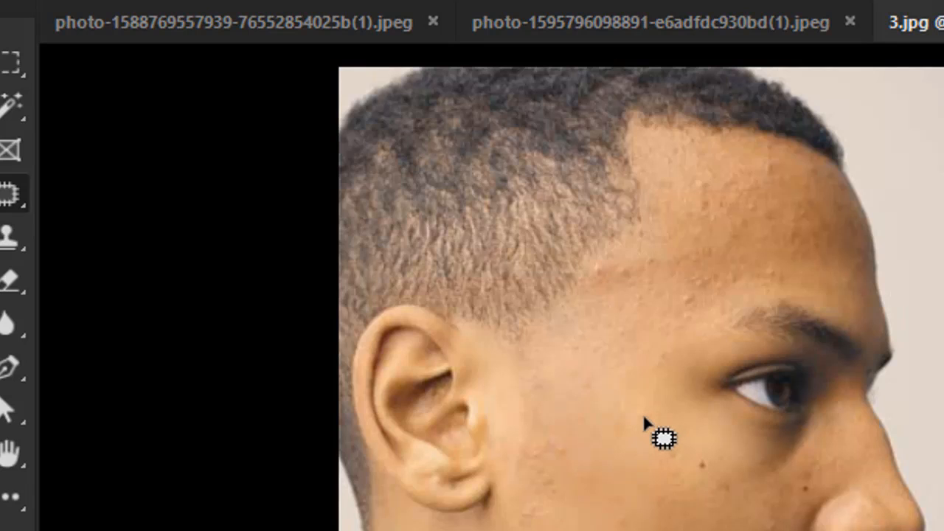
scroll(671, 415, up, 2)
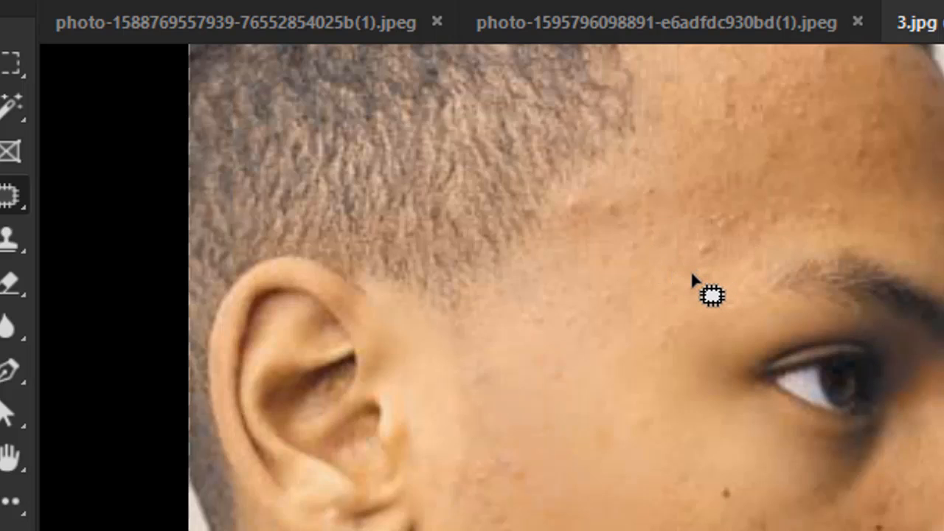
mouse_move(692, 270)
mouse_down()
mouse_move(722, 274)
mouse_move(784, 256)
mouse_move(861, 214)
mouse_move(835, 187)
mouse_move(761, 183)
mouse_move(724, 193)
mouse_move(695, 218)
mouse_move(704, 259)
mouse_up()
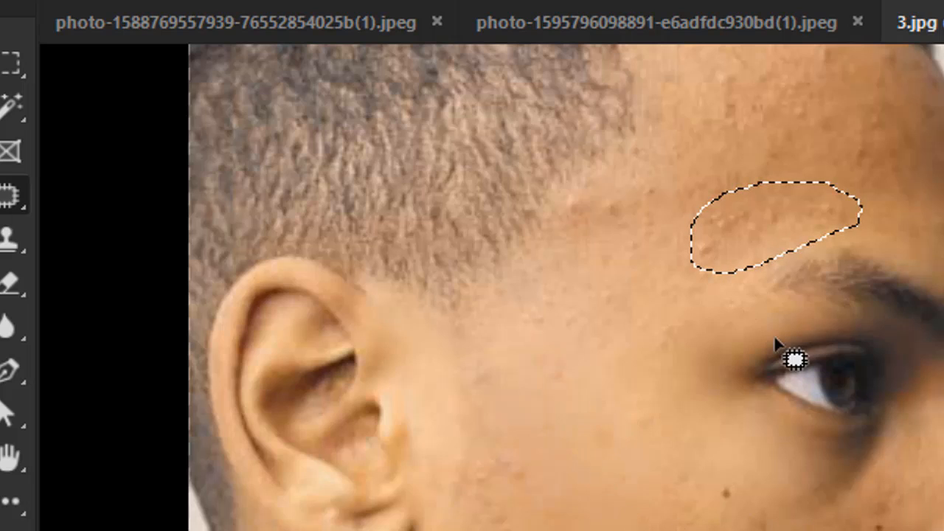
drag(765, 218, 644, 435)
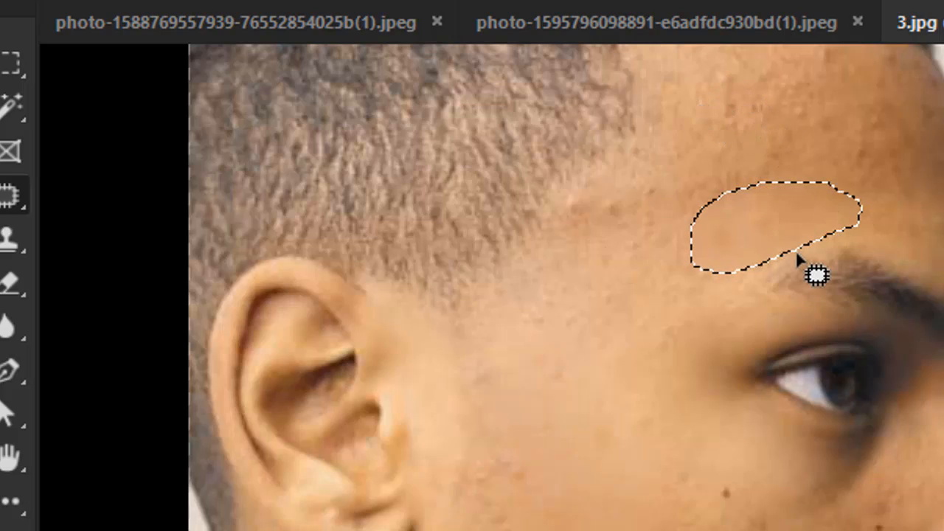
key(ctrl+d)
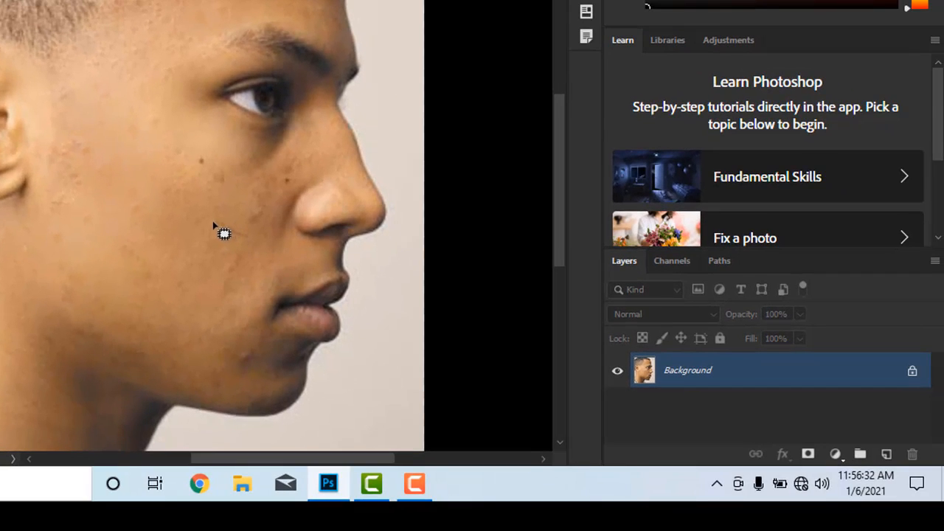
- Patch the blemishes on the cheek beside the nose by outlining them and dragging onto clear lower cheek skin
mouse_move(237, 246)
mouse_down()
mouse_move(276, 237)
mouse_move(290, 221)
mouse_move(299, 164)
mouse_move(251, 175)
mouse_move(213, 230)
mouse_up()
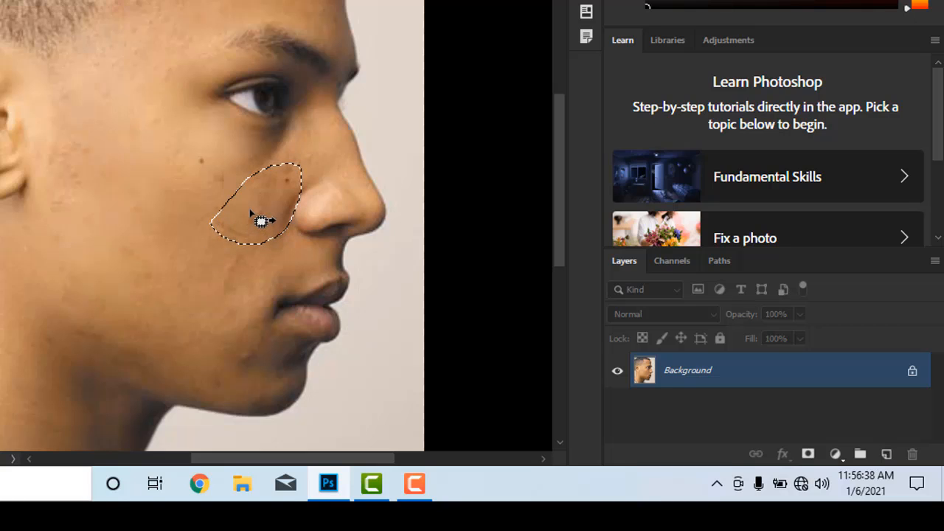
drag(266, 217, 121, 278)
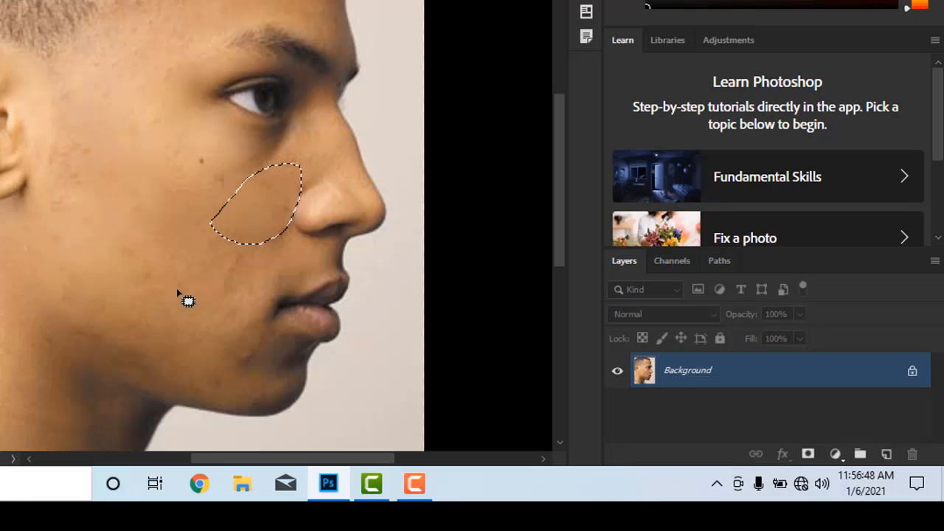
key(ctrl+d)
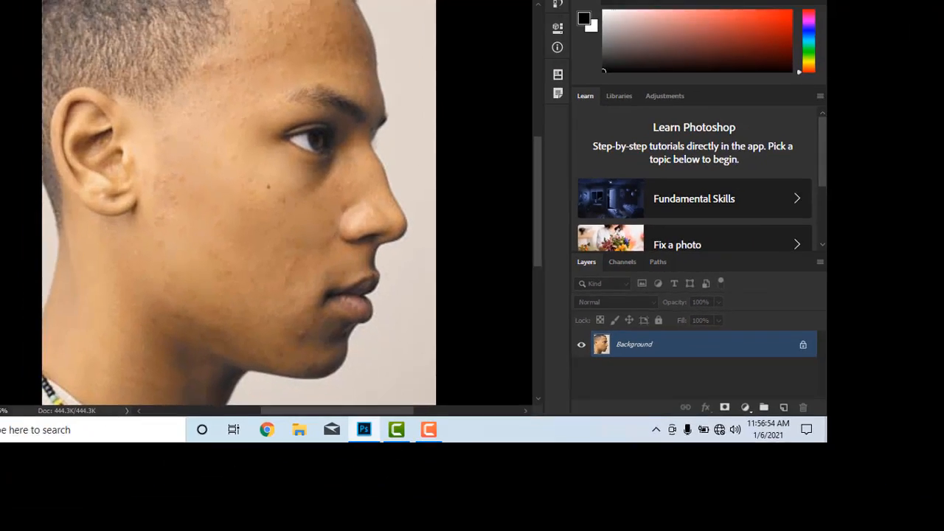
- Switch to the Content-Aware Move Tool, open the calf photo and outline the calf with a freehand selection
right_click(222, 243)
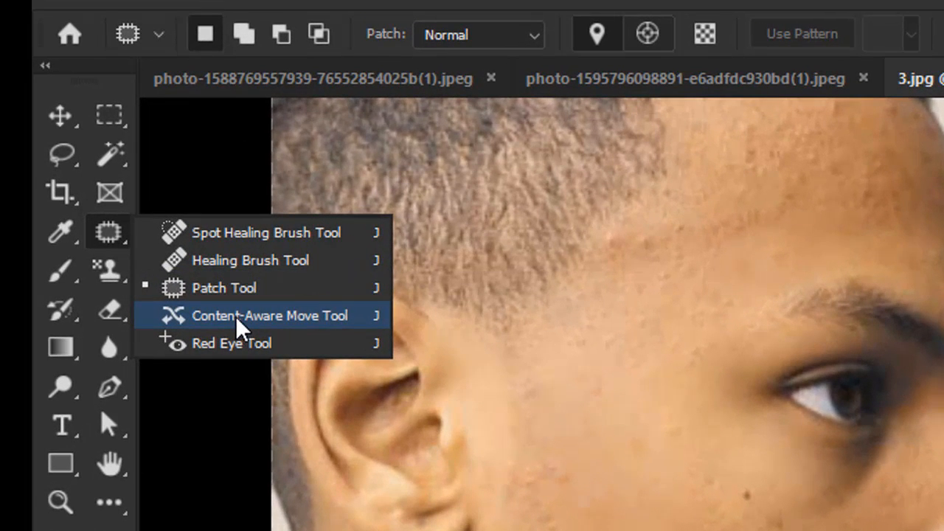
click(244, 321)
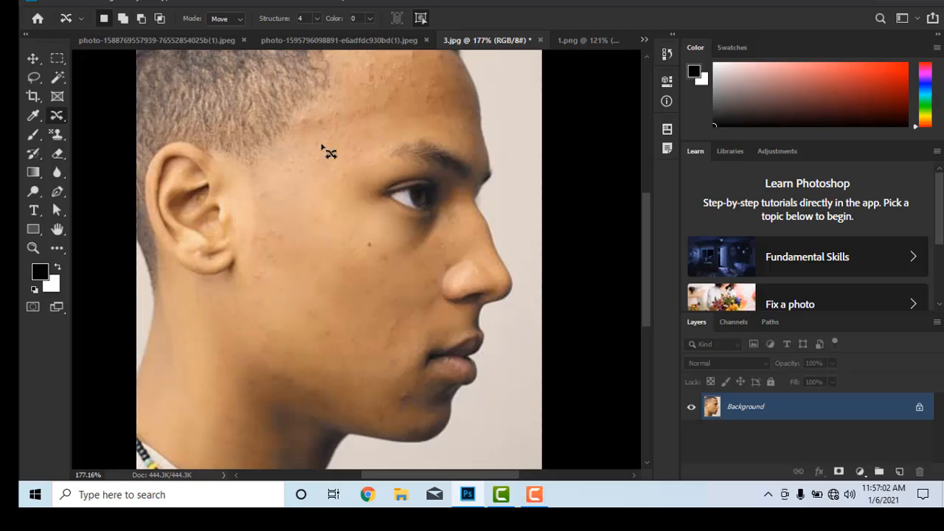
click(176, 42)
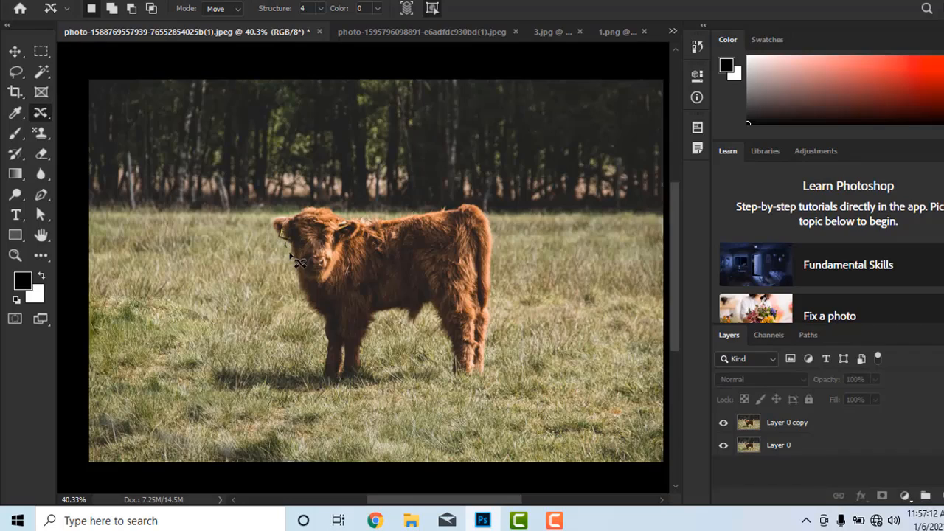
mouse_move(300, 282)
mouse_down()
mouse_move(304, 319)
mouse_move(335, 380)
mouse_move(357, 387)
mouse_up()
mouse_move(280, 470)
mouse_down()
mouse_move(322, 371)
mouse_move(346, 345)
mouse_move(402, 358)
mouse_move(430, 435)
mouse_move(476, 447)
mouse_move(499, 428)
mouse_move(519, 349)
mouse_move(526, 219)
mouse_move(515, 160)
mouse_move(492, 137)
mouse_move(448, 160)
mouse_move(382, 169)
mouse_move(316, 172)
mouse_move(212, 156)
mouse_move(129, 189)
mouse_up()
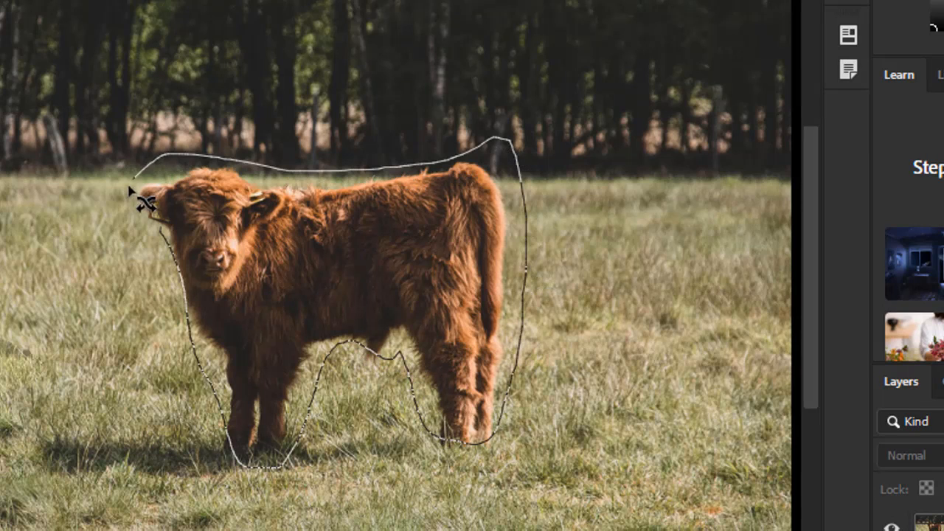
drag(143, 251, 174, 238)
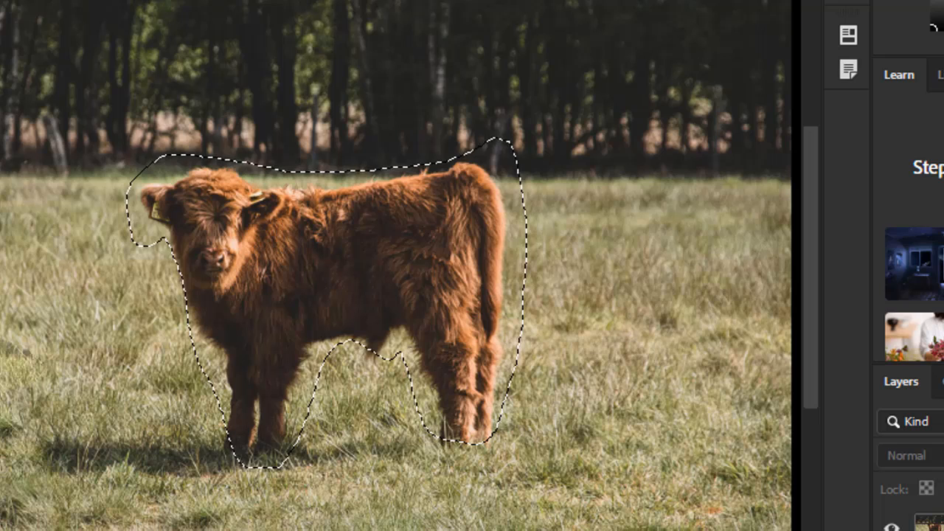
click(936, 527)
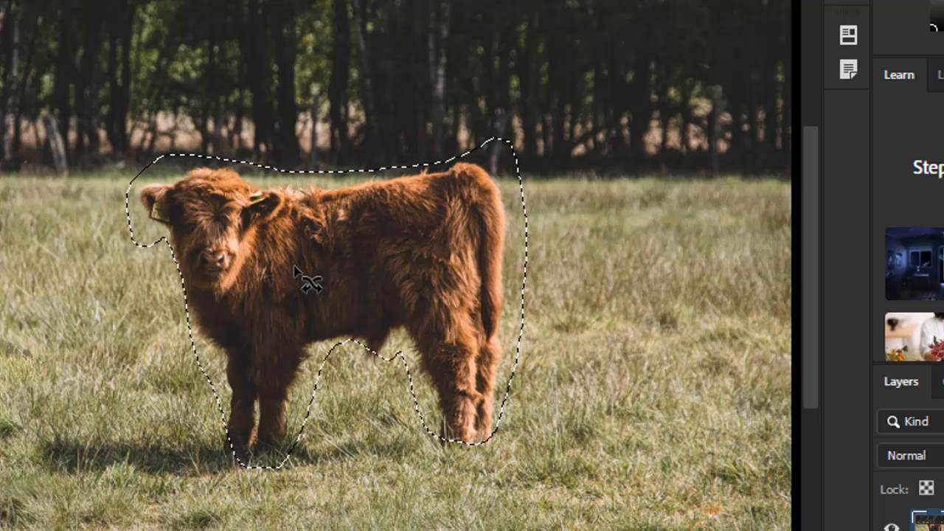
- Move the selected calf to the lower right, commit it, and undo the move
drag(320, 270, 502, 391)
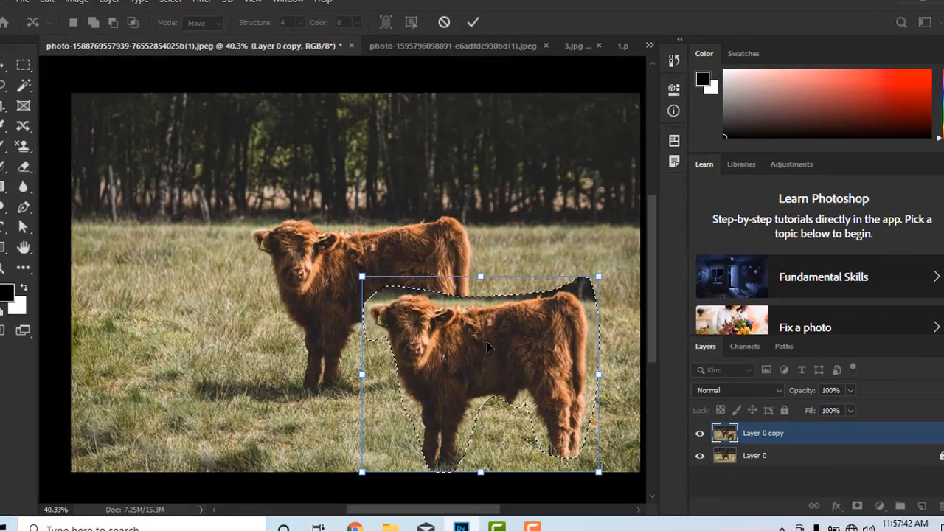
mouse_move(483, 341)
mouse_down()
mouse_move(339, 338)
mouse_move(488, 338)
mouse_up()
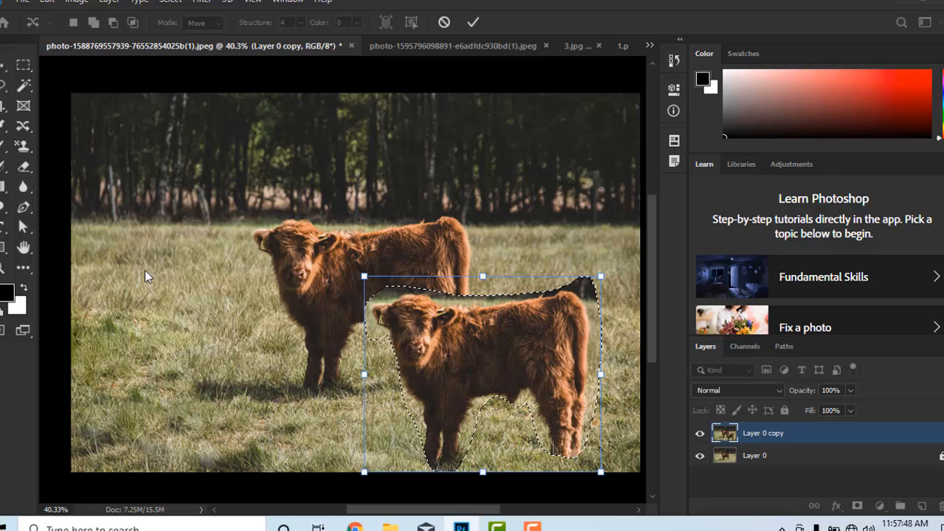
key(Return)
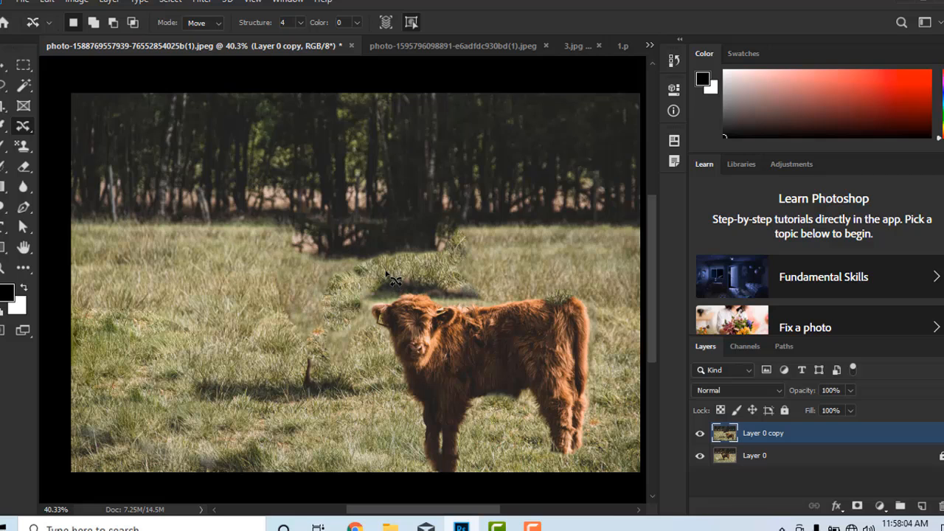
key(ctrl+z)
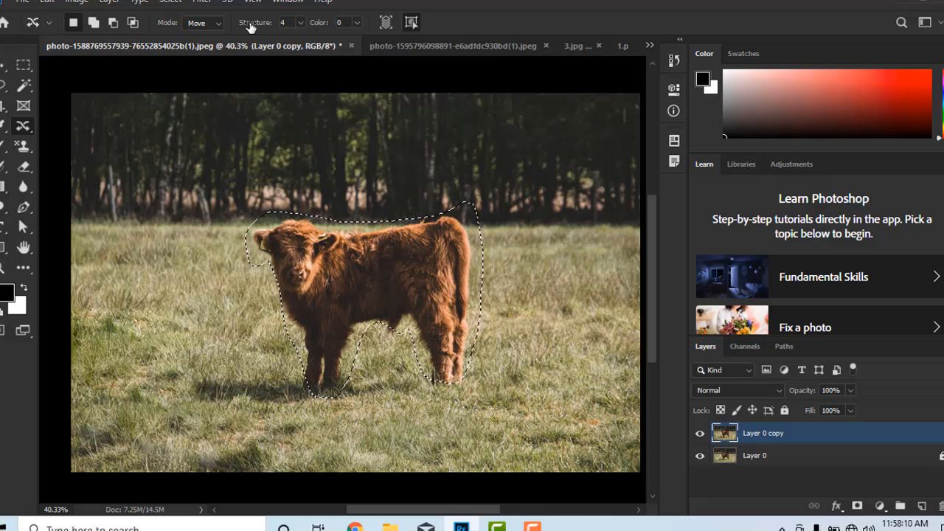
- Set the Content-Aware Move mode to Extend and drag the selected calf to the lower right to duplicate it
click(216, 25)
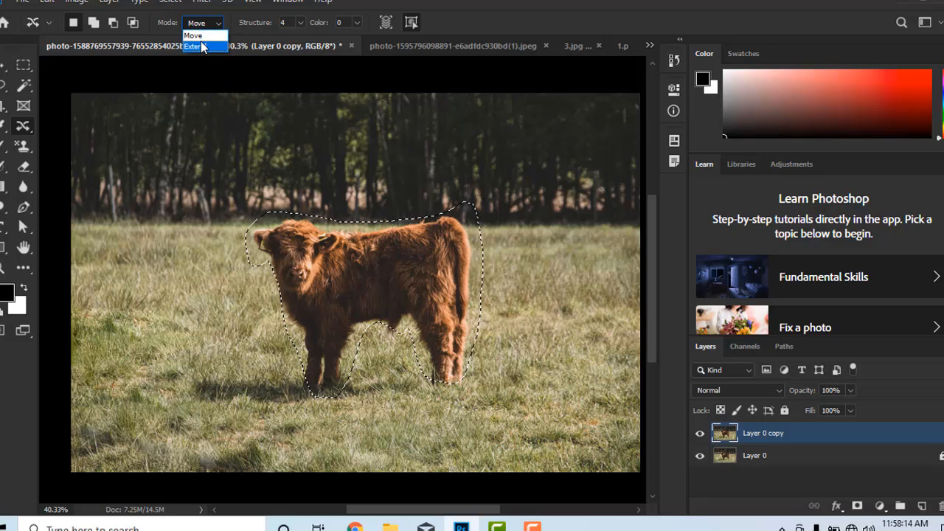
click(199, 46)
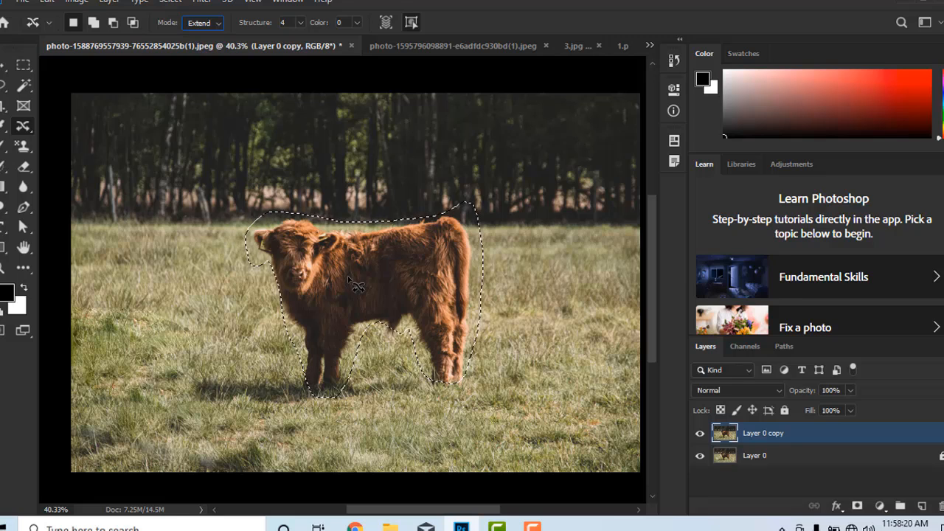
drag(356, 285, 455, 339)
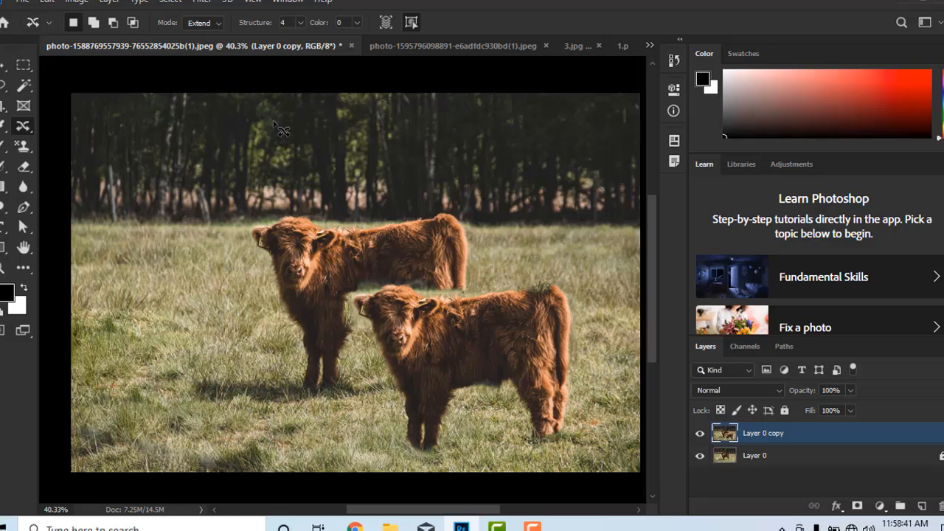
- Open the woman's portrait and duplicate the chin mole onto the other side of the lips with Content-Aware Move in Extend mode
click(650, 46)
click(688, 127)
click(651, 46)
click(701, 95)
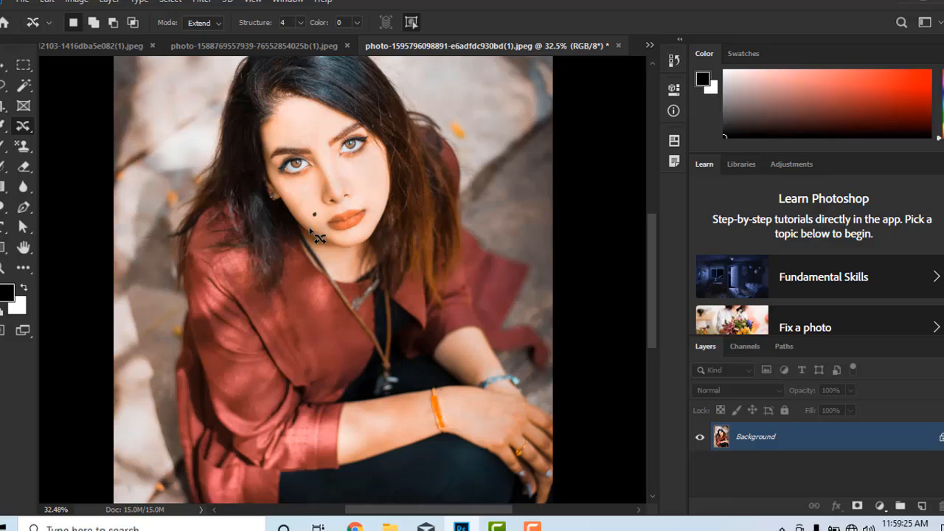
right_click(28, 128)
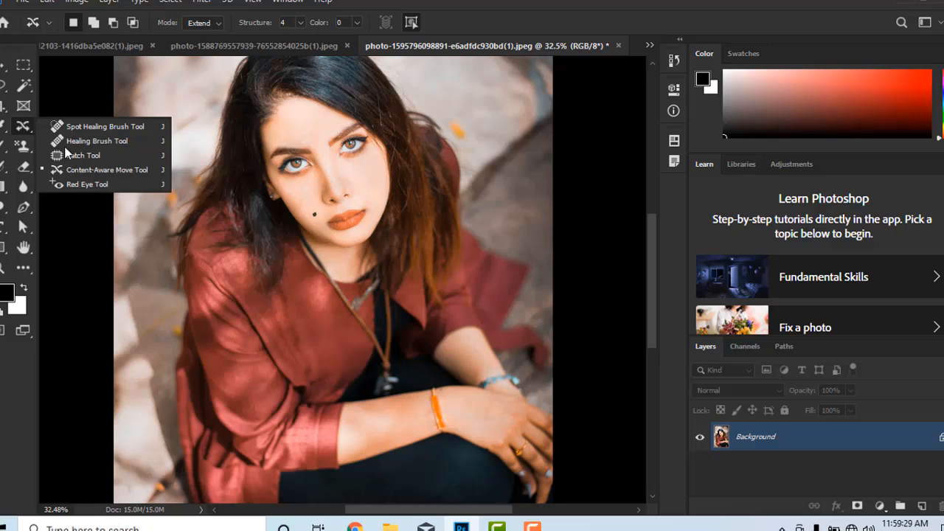
click(72, 166)
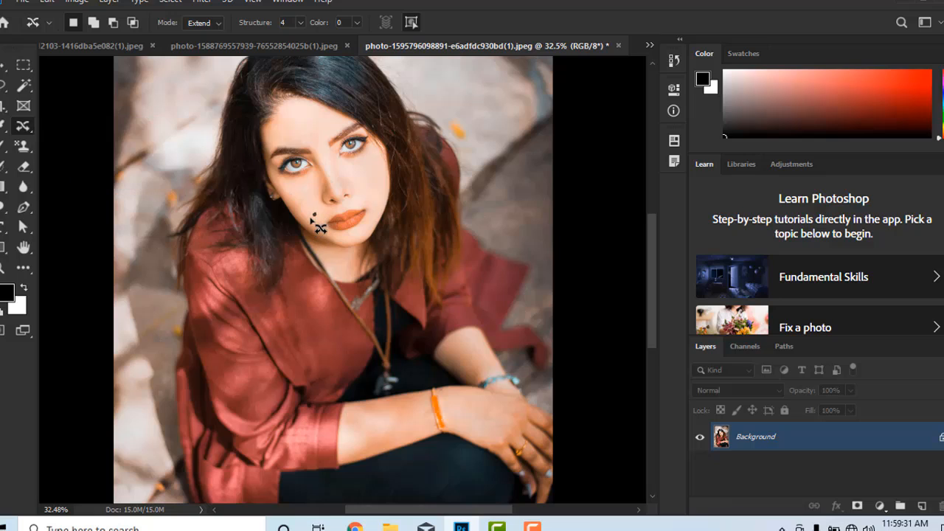
drag(316, 212, 367, 220)
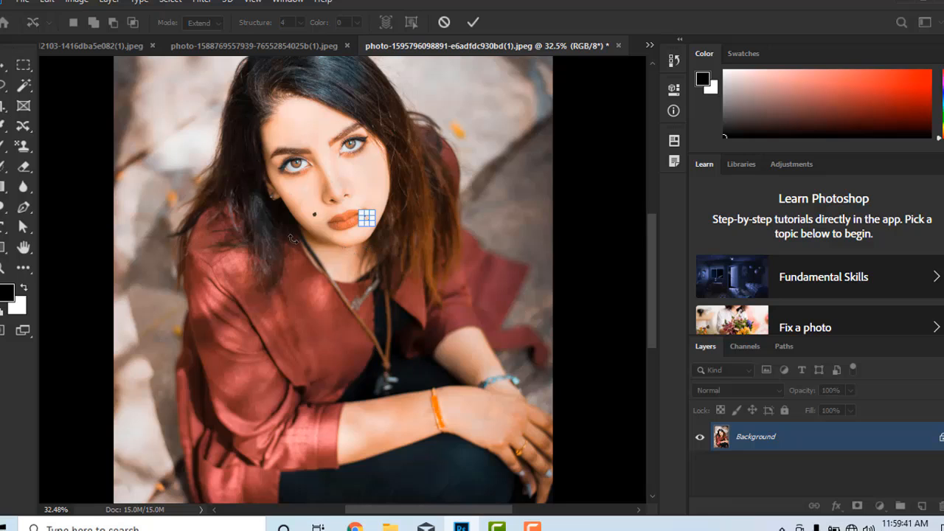
key(Return)
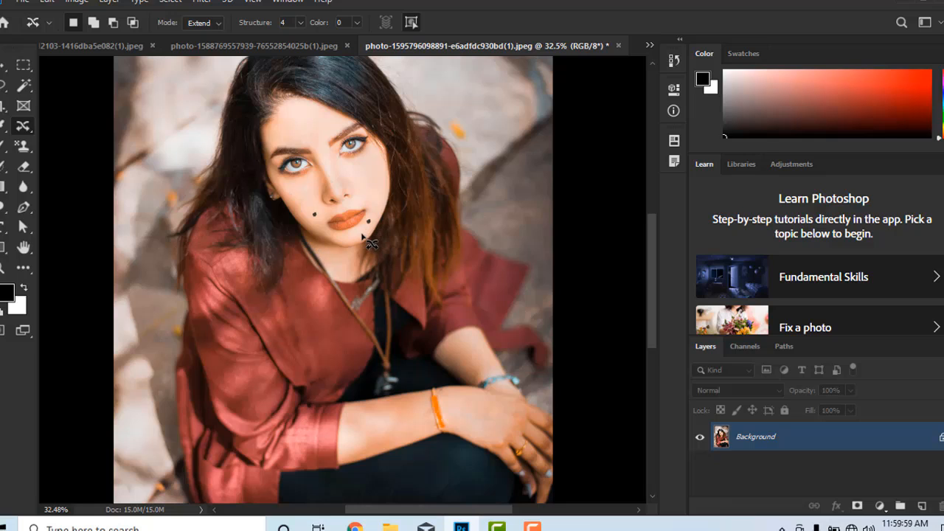
- Switch to the Red Eye Tool and apply it with 11% pupil size and 100% darken amount to the eye on the image's right
right_click(29, 128)
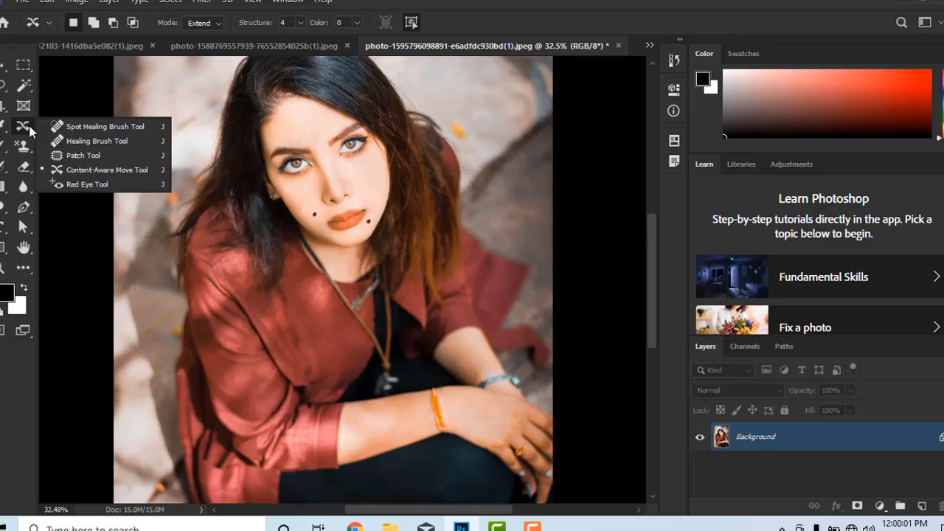
click(109, 171)
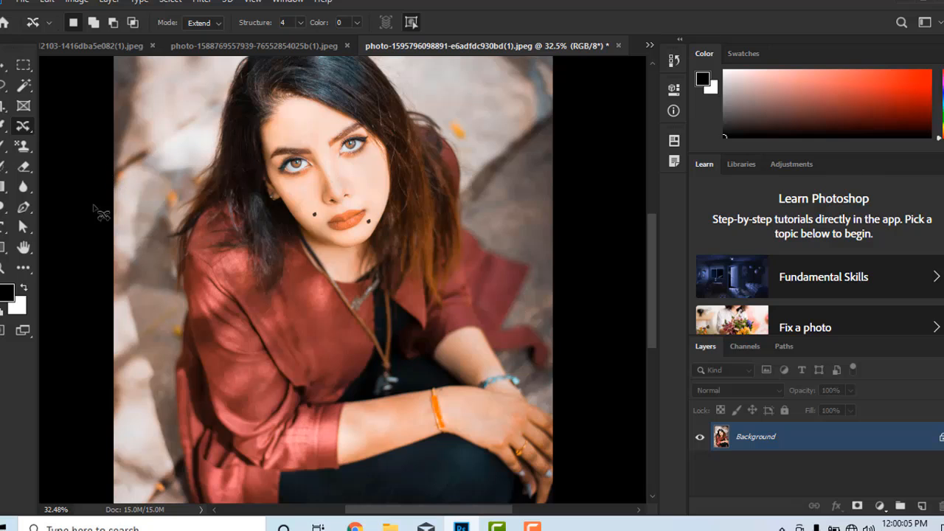
right_click(28, 128)
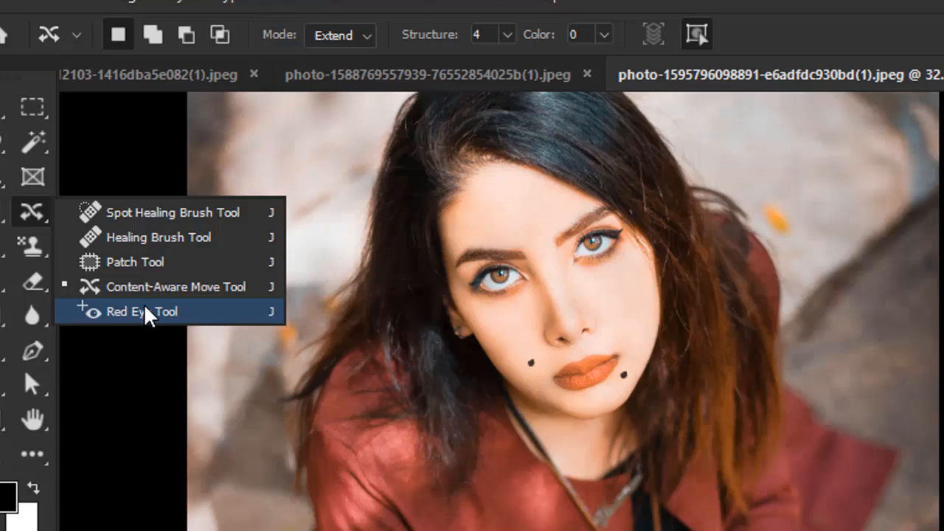
click(147, 312)
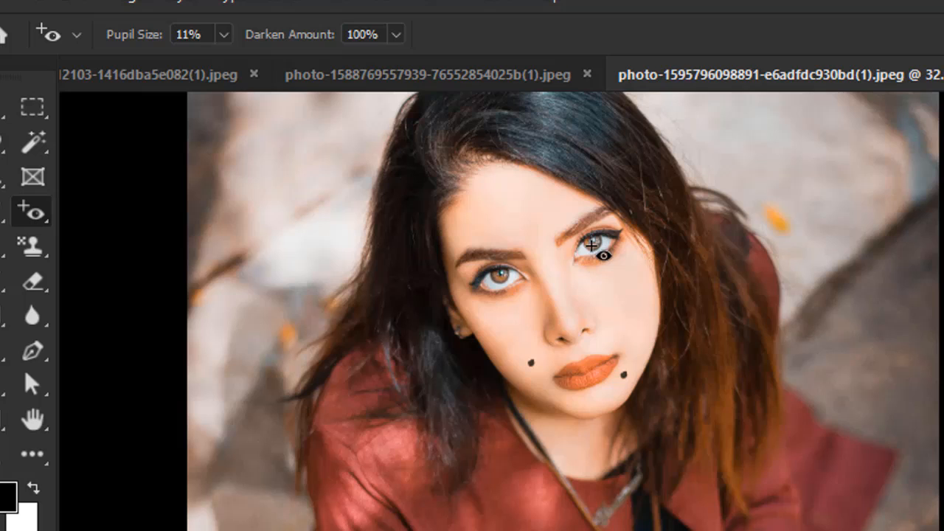
right_click(38, 212)
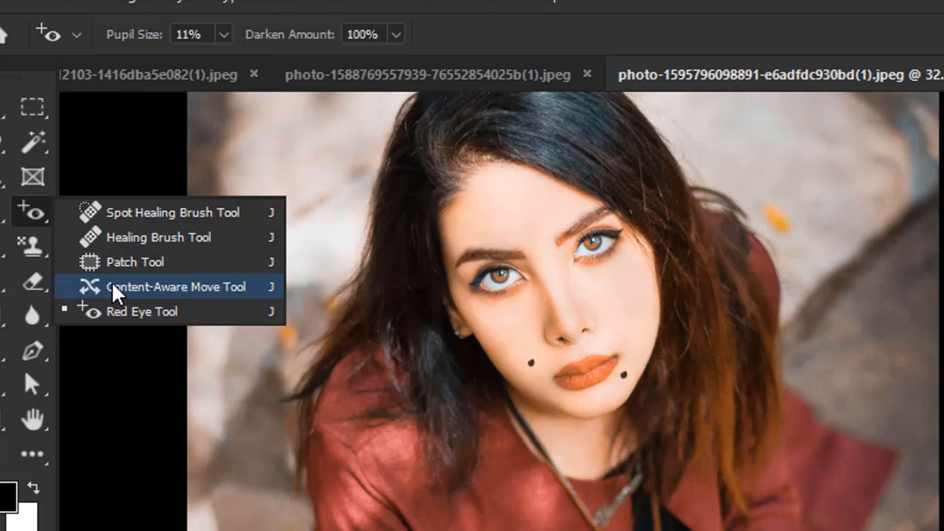
click(126, 319)
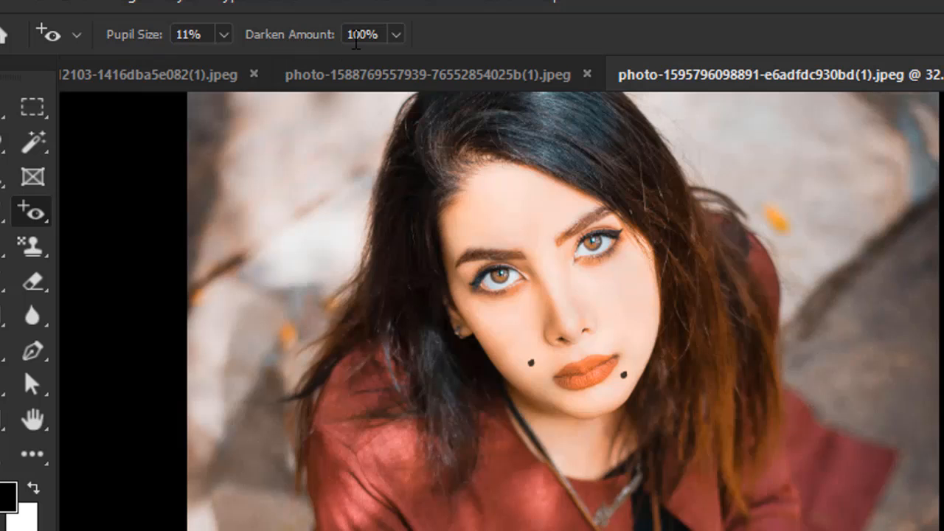
click(223, 36)
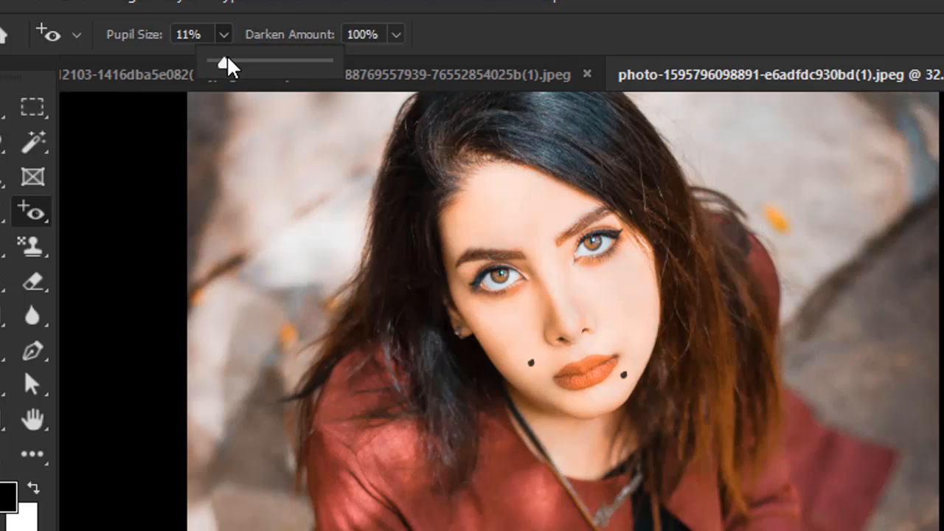
click(225, 40)
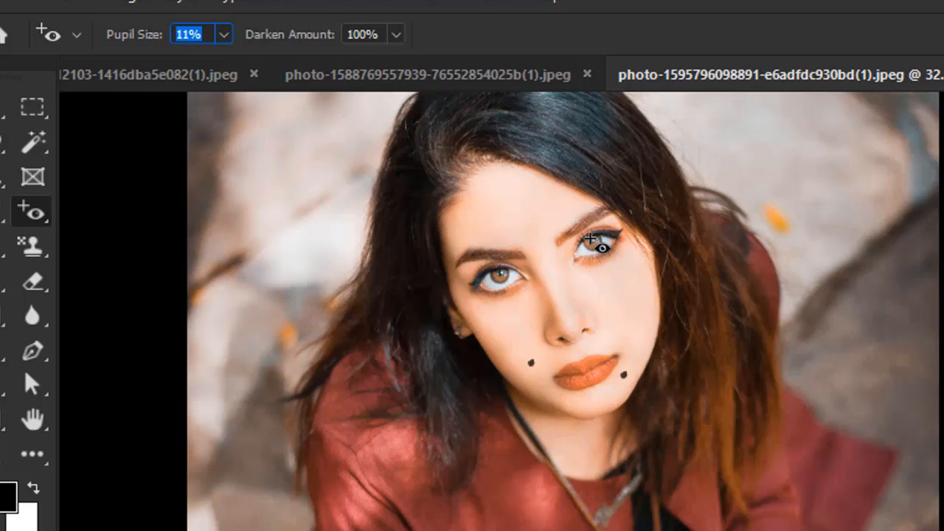
click(595, 243)
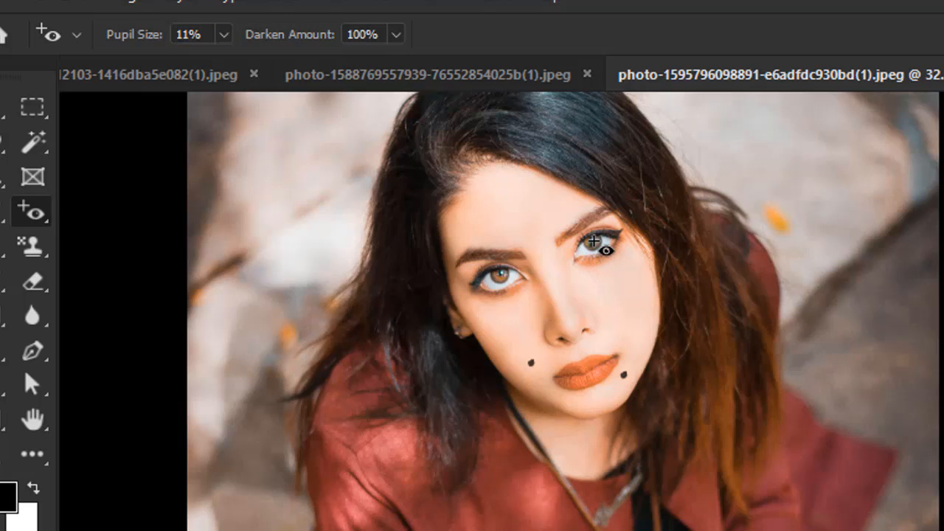